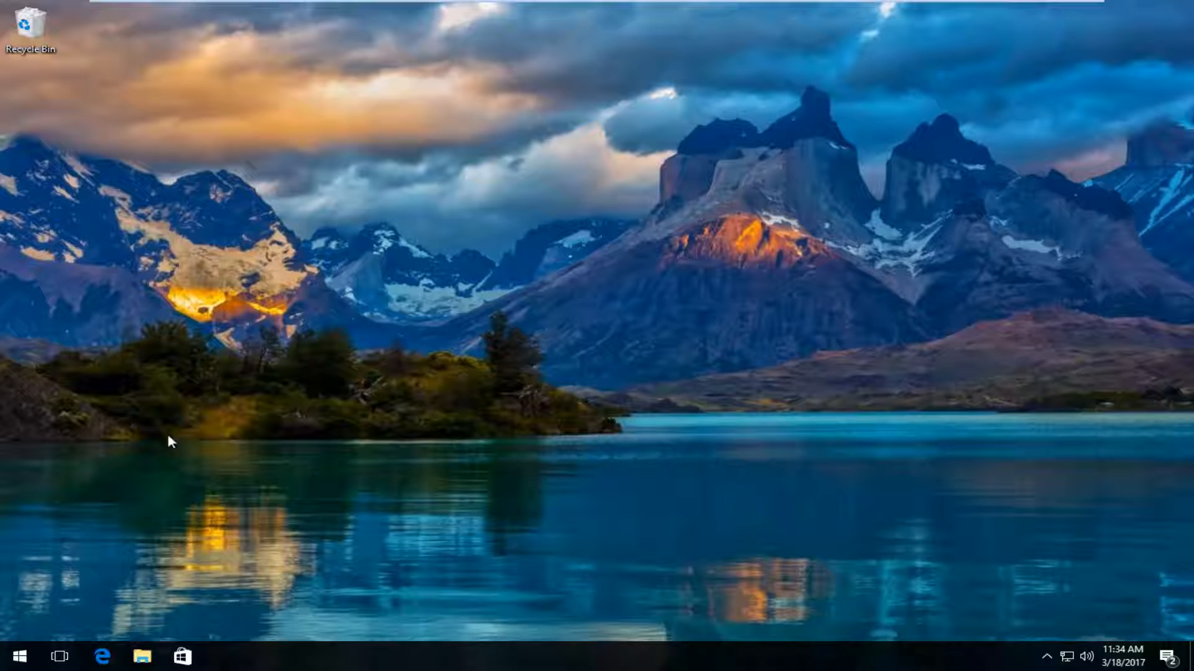
Launch Mozilla Firefox from the Windows Start menu search for "firefox".
{"action": "left_click", "coordinate": [20, 657]}
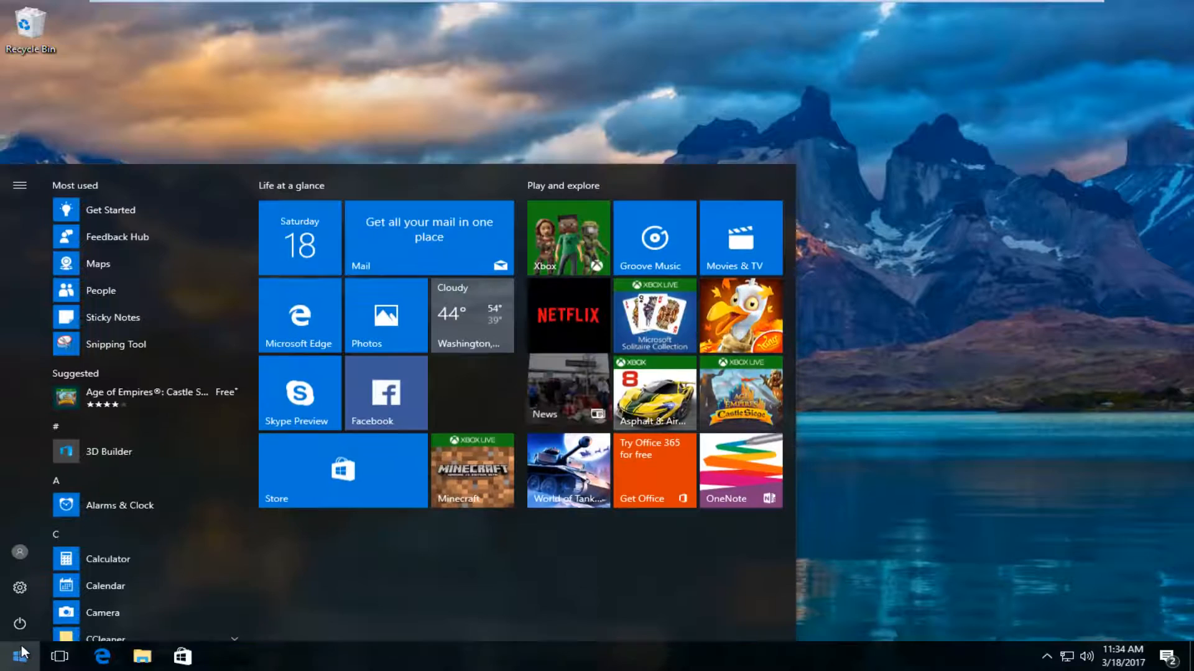
{"action": "type", "text": "fire"}
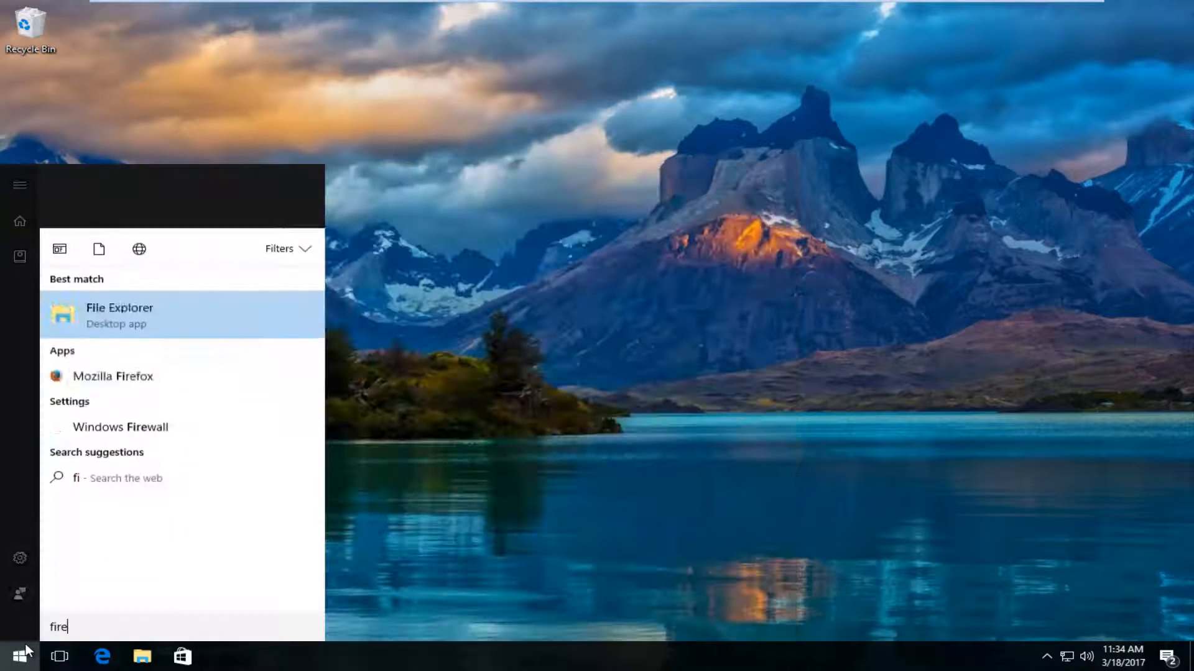
{"action": "type", "text": "fox"}
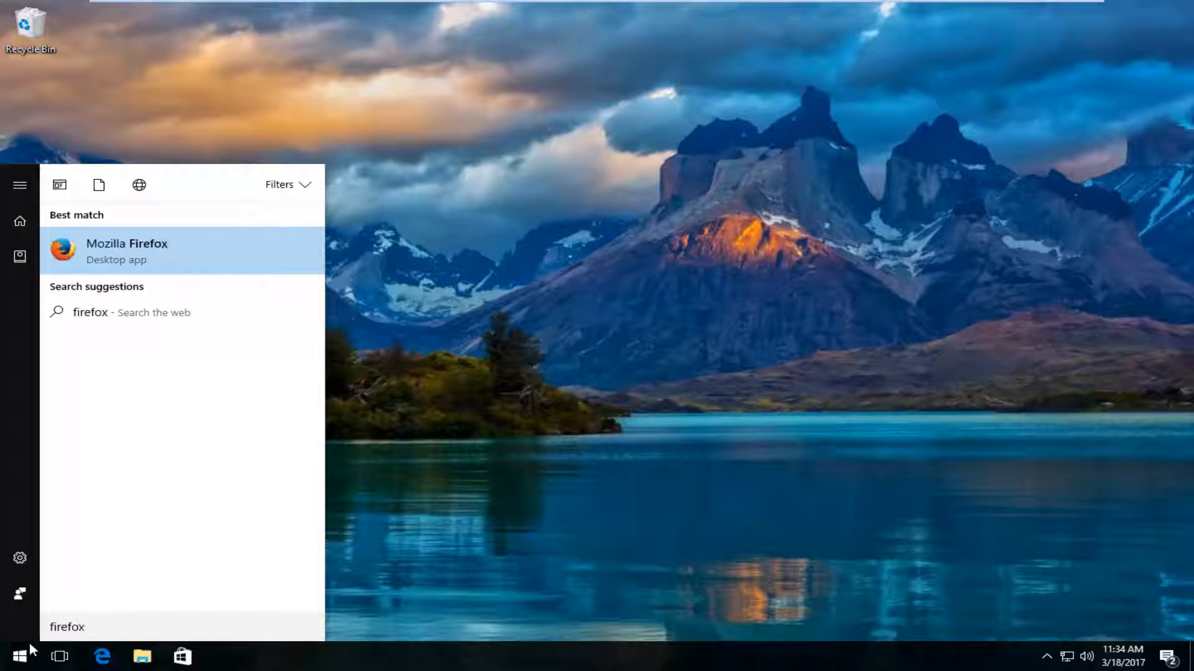
{"action": "left_click", "coordinate": [149, 259]}
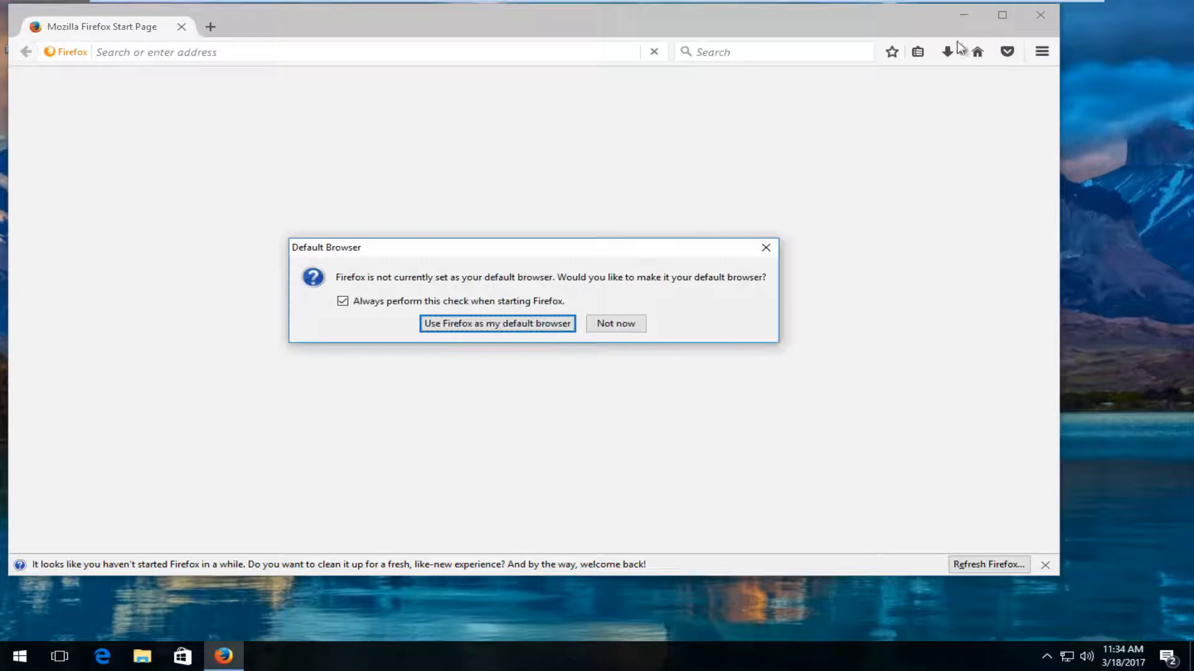
Decline the default-browser prompt, maximize Firefox and search Google for "download firefox".
{"action": "left_click", "coordinate": [609, 334]}
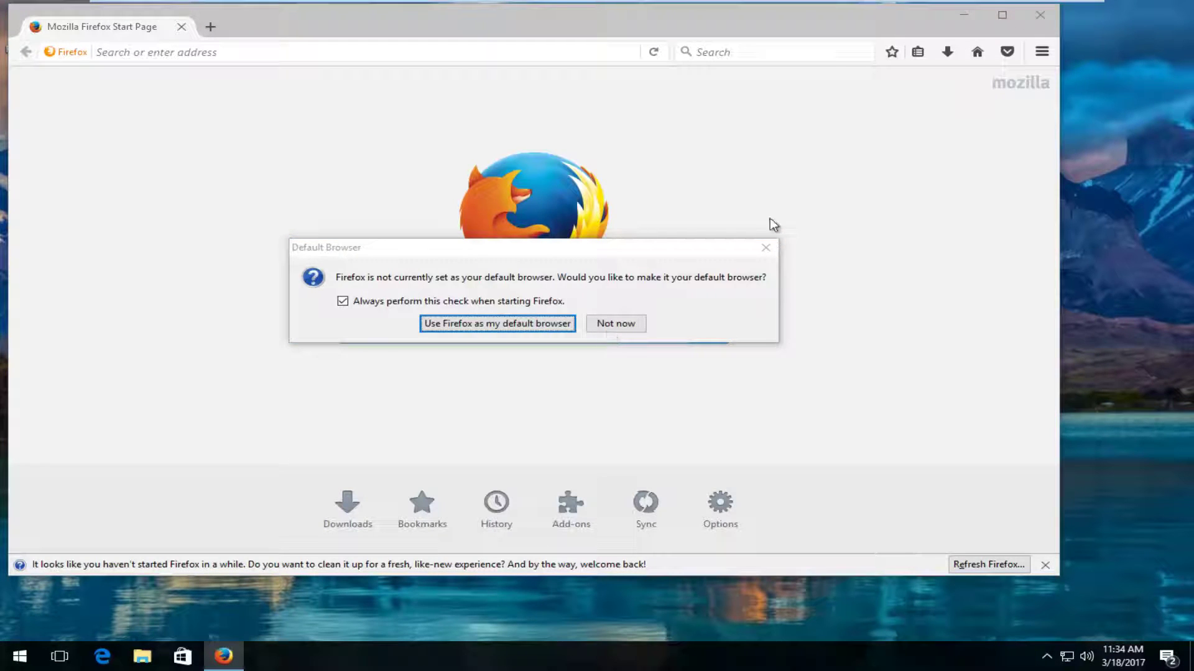
{"action": "left_click", "coordinate": [1019, 23]}
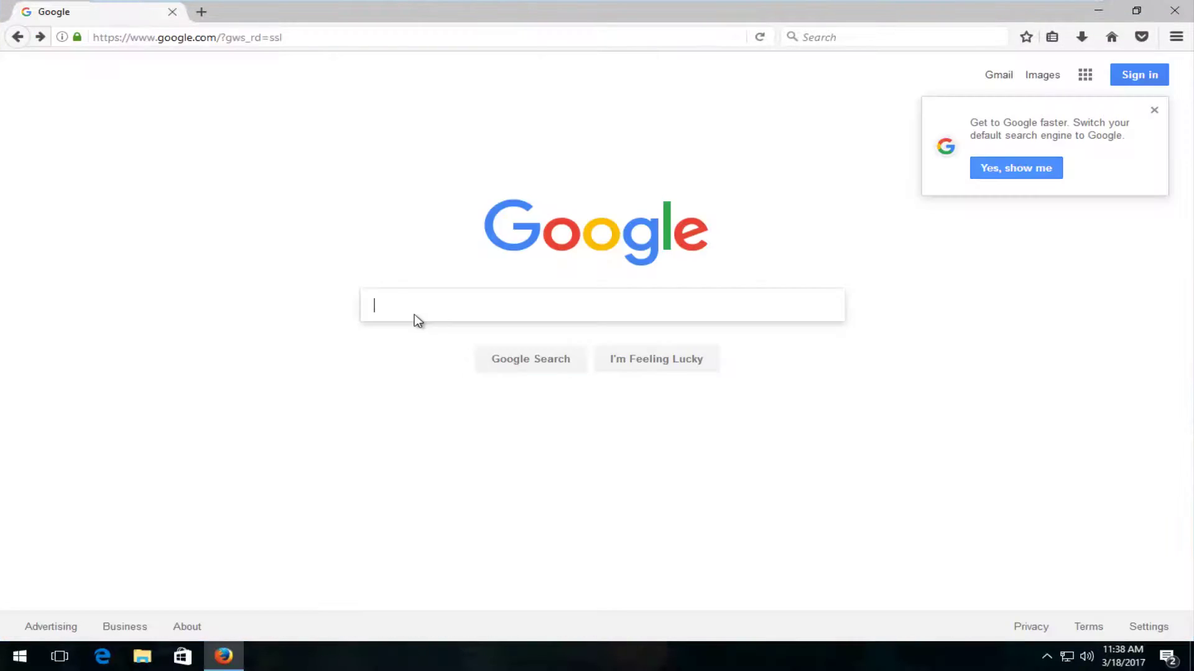
{"action": "type", "text": "dropl"}
{"action": "key", "text": "BackSpace"}
{"action": "key", "text": "BackSpace"}
{"action": "key", "text": "BackSpace"}
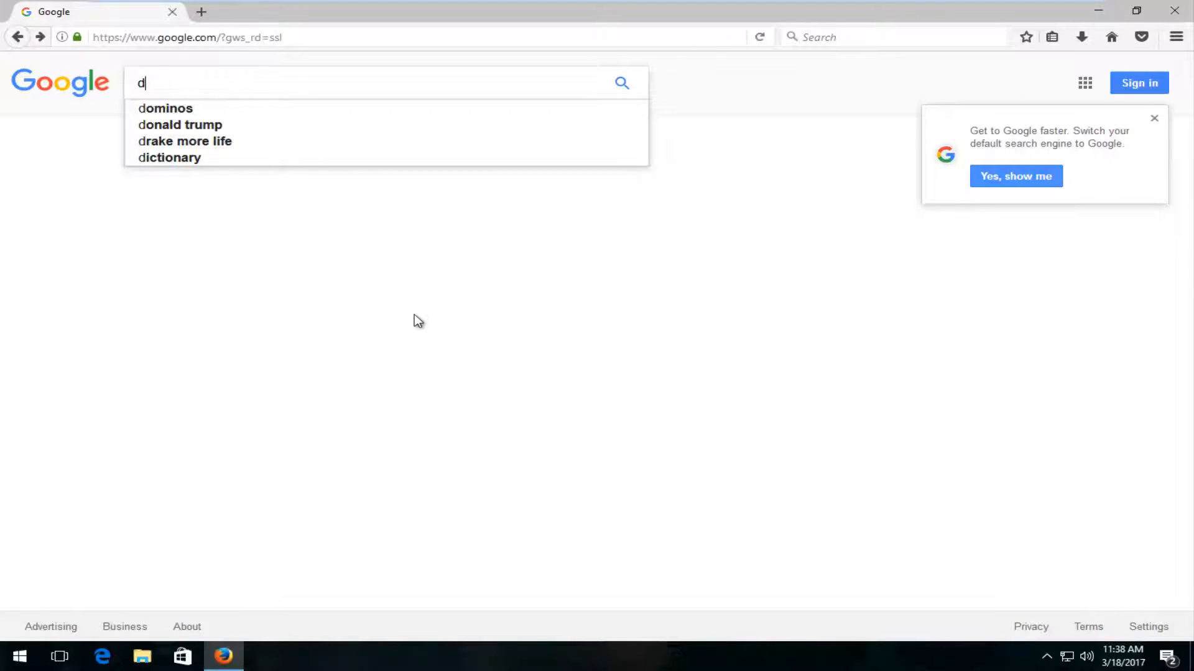
{"action": "type", "text": "ownloas"}
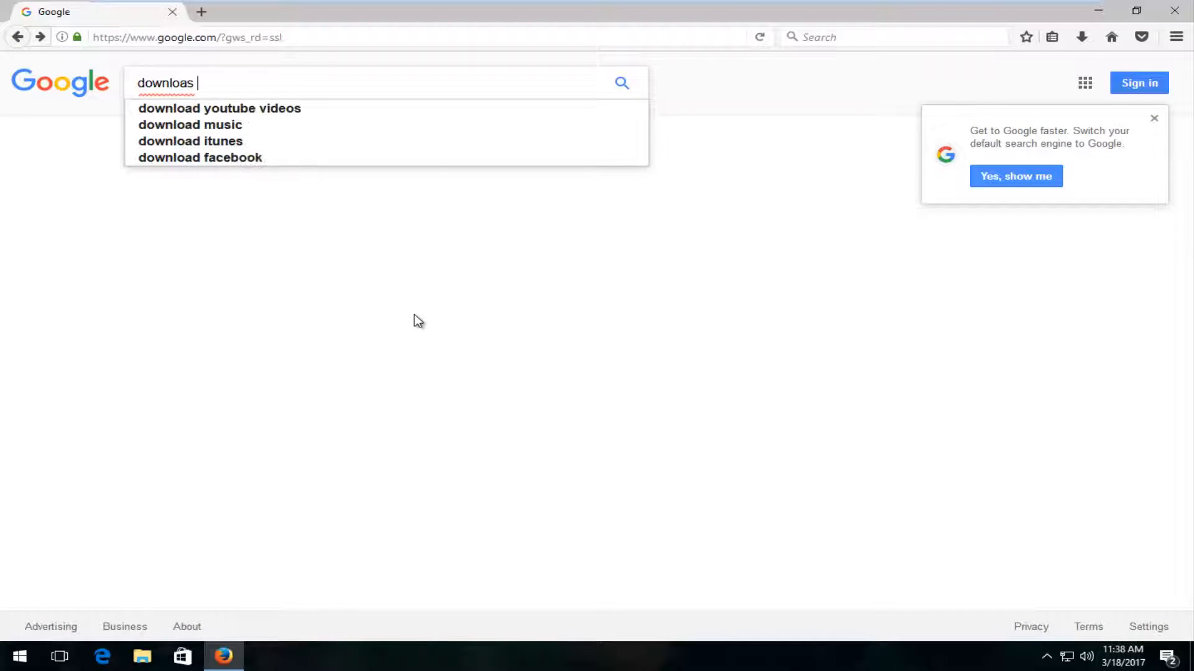
{"action": "key", "text": "BackSpace"}
{"action": "key", "text": "BackSpace"}
{"action": "type", "text": "d firefox"}
{"action": "key", "text": "Return"}
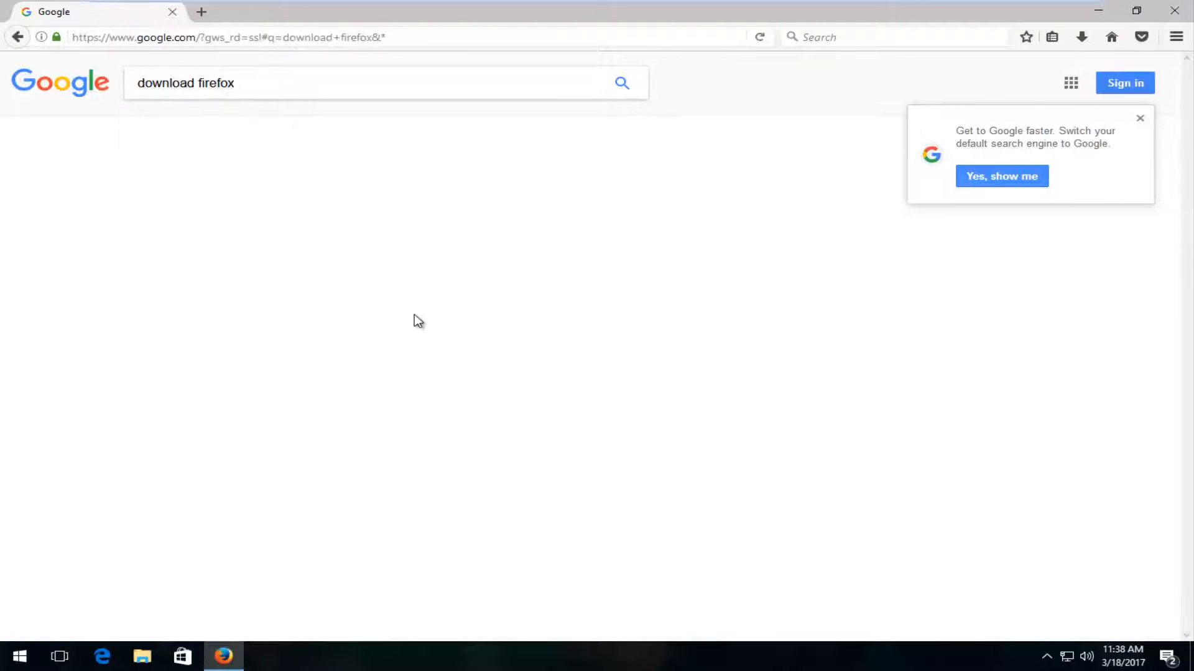
{"action": "scroll", "coordinate": [344, 307], "scroll_direction": "down", "scroll_amount": 3}
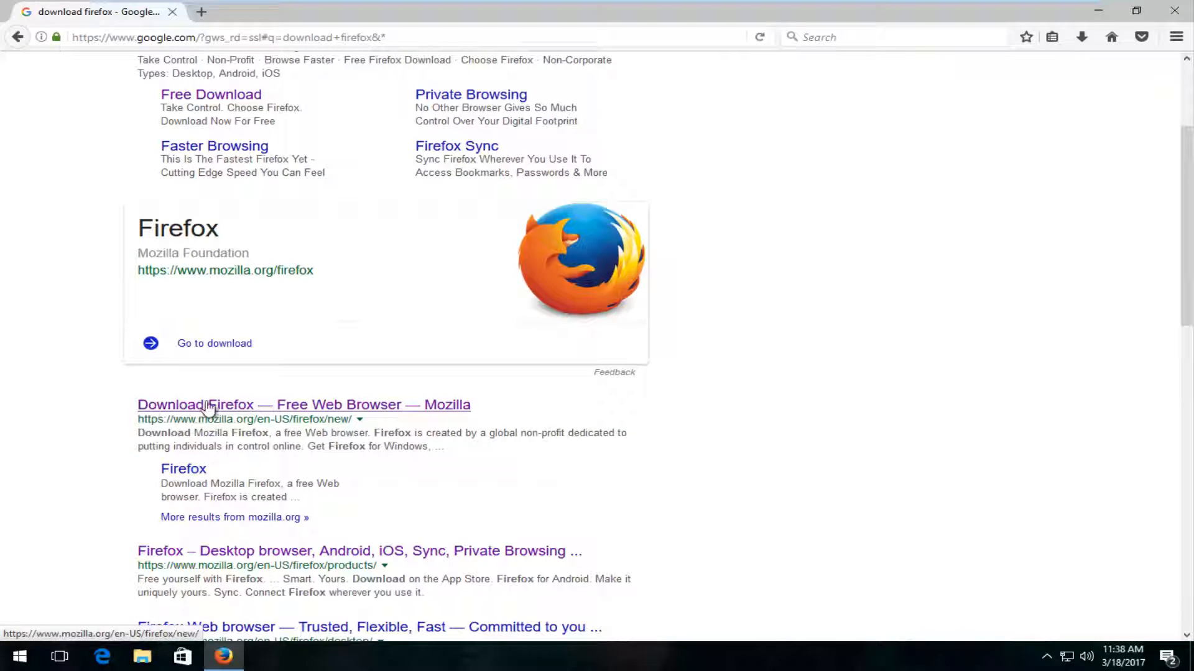
Reach Mozilla's download page and its other platforms and languages choices.
{"action": "left_click", "coordinate": [322, 407]}
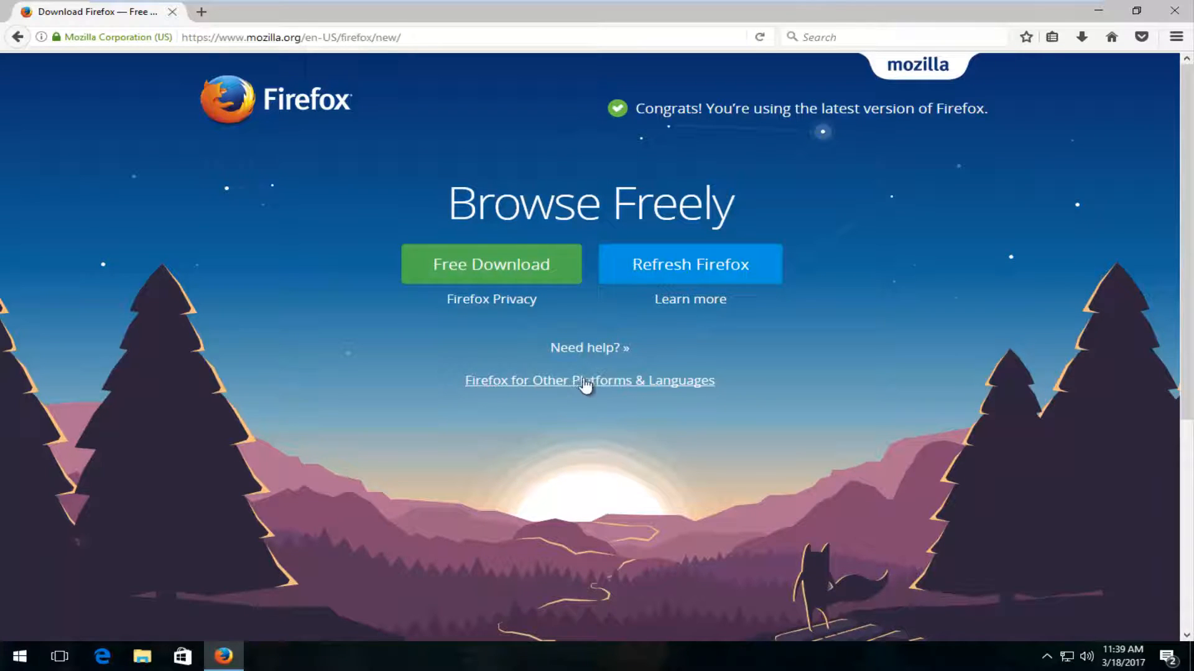
{"action": "left_click", "coordinate": [621, 384]}
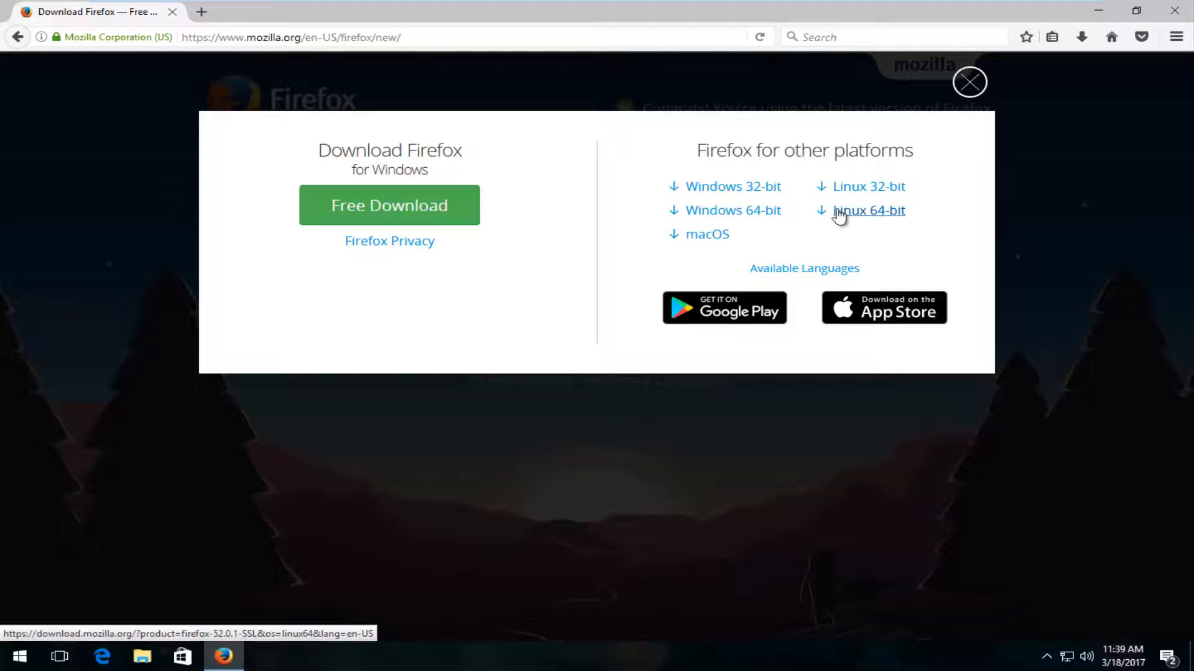
Download the Windows 64-bit Firefox Setup Stub 52.0.1.exe and run it from Downloads.
{"action": "left_click", "coordinate": [727, 220]}
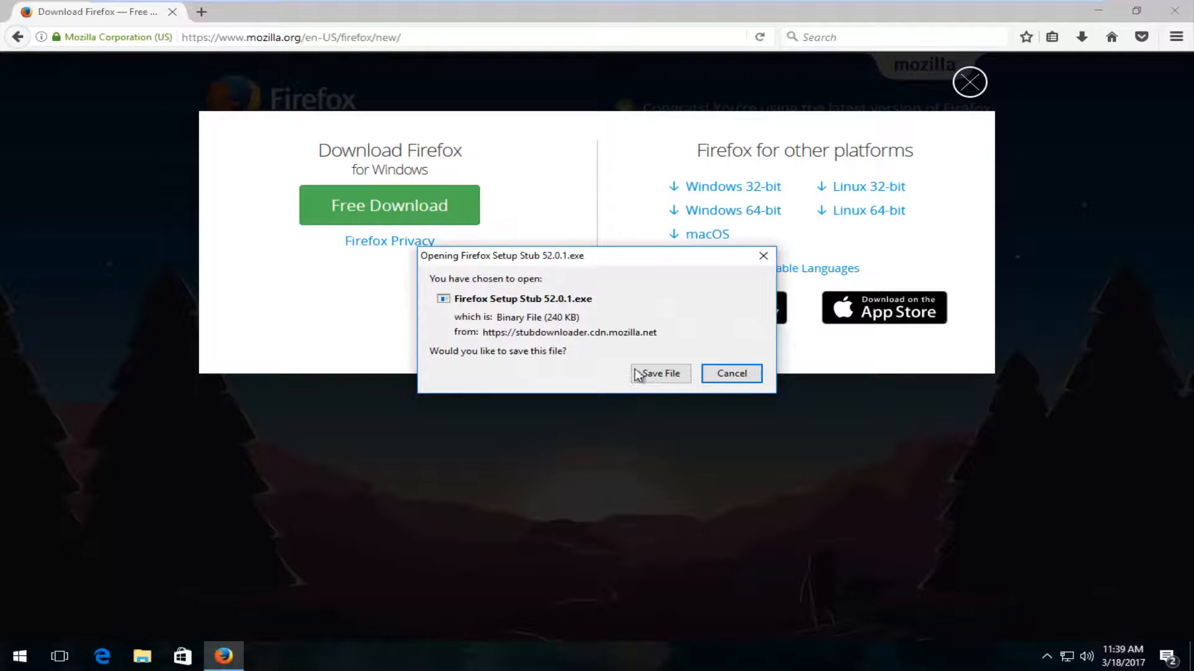
{"action": "left_click", "coordinate": [658, 374]}
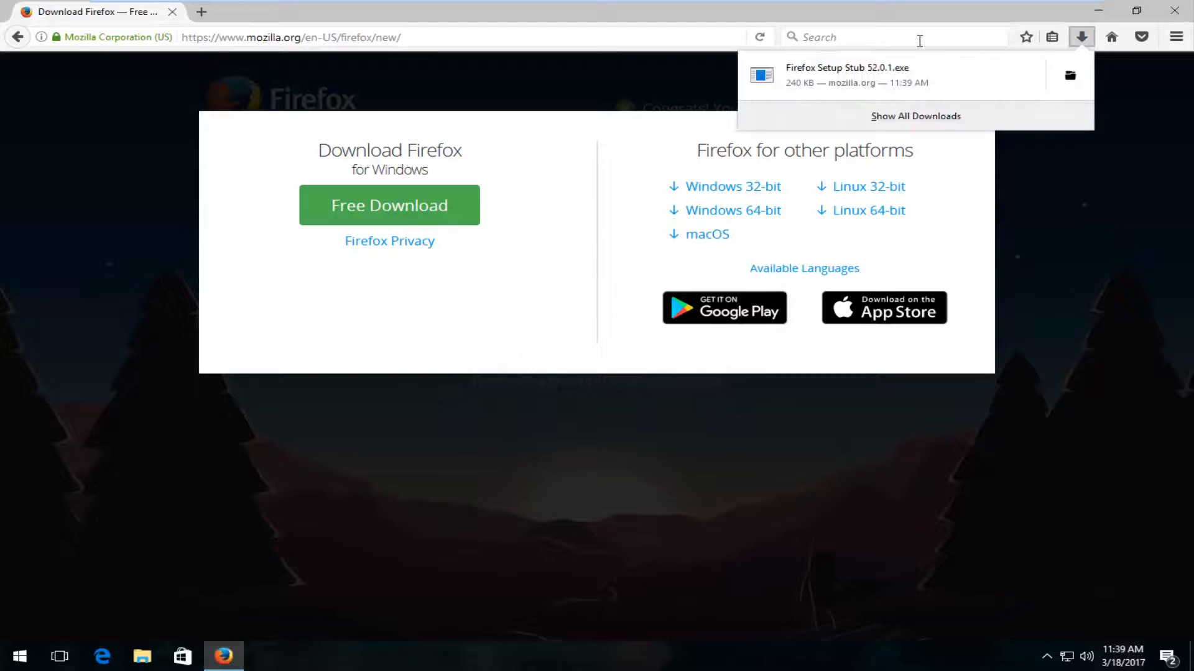
{"action": "left_click", "coordinate": [817, 83]}
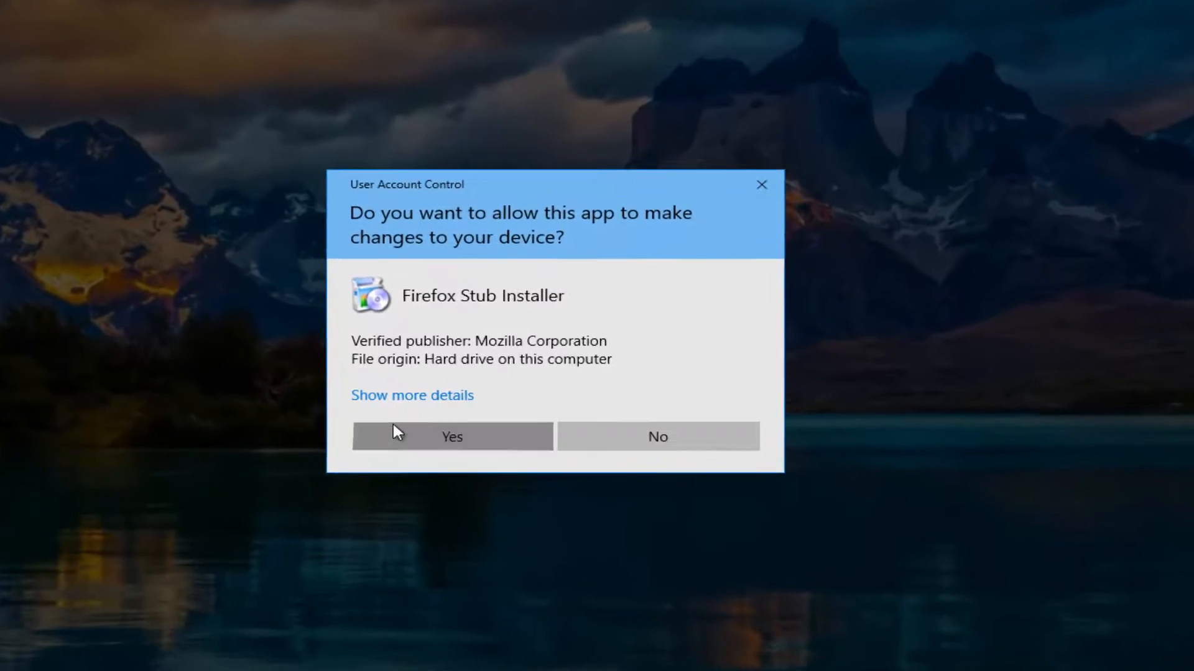
Allow the installer's UAC prompt and start the upgrade of the existing Firefox.
{"action": "left_click", "coordinate": [392, 427]}
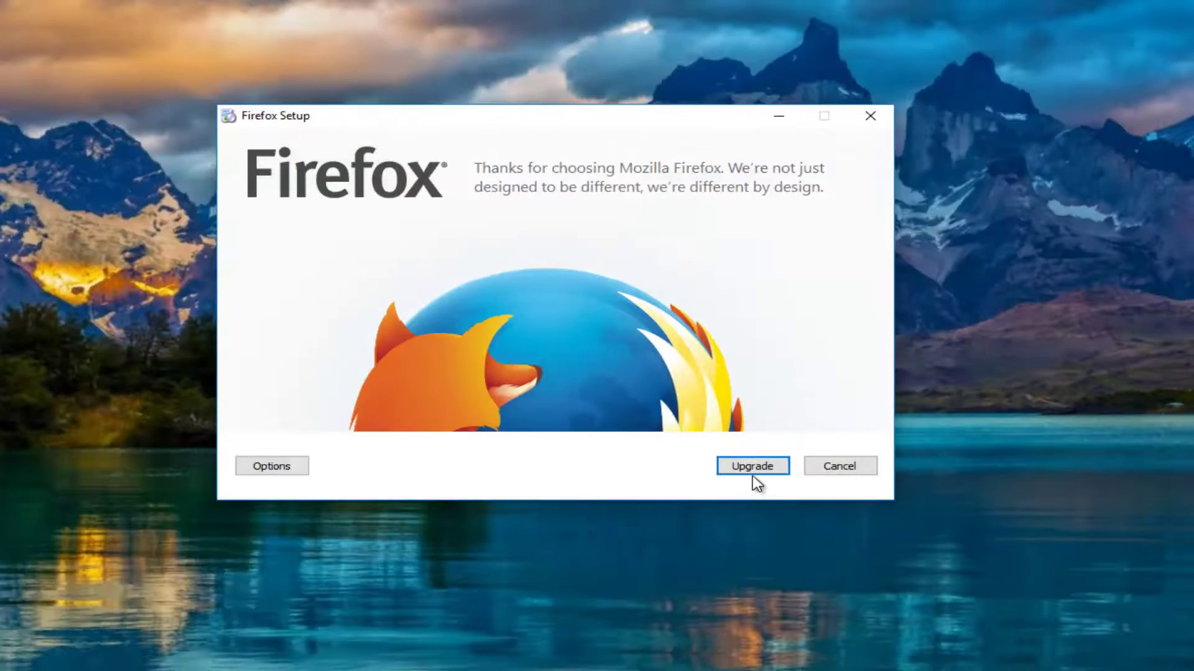
{"action": "left_click", "coordinate": [753, 471]}
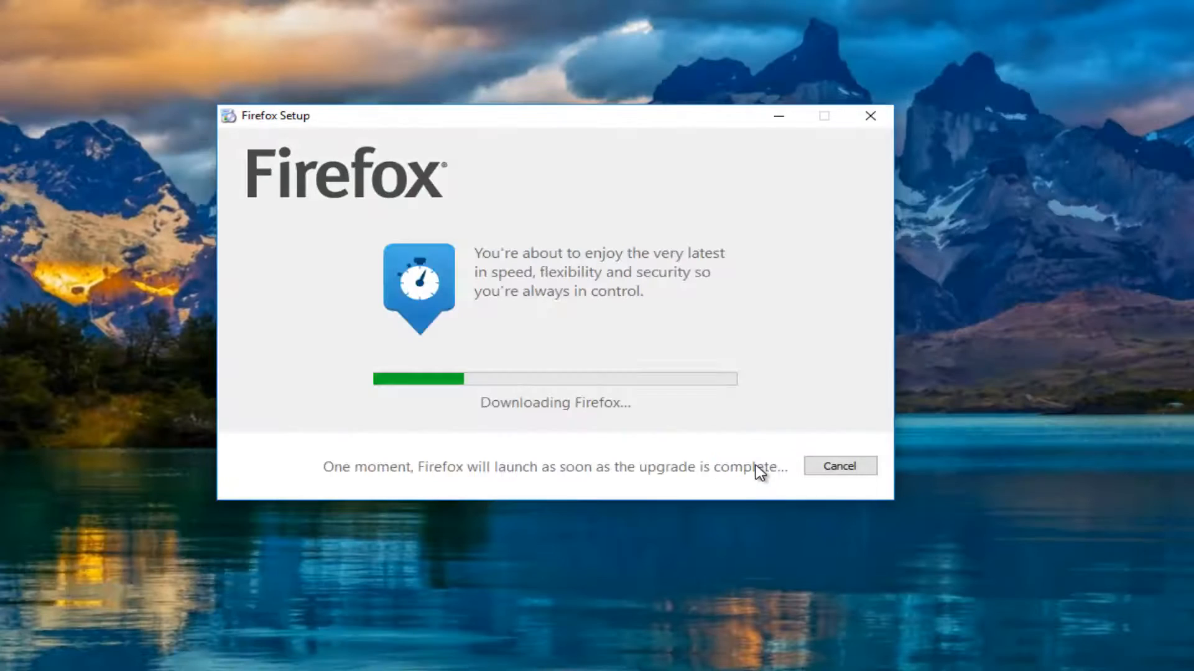